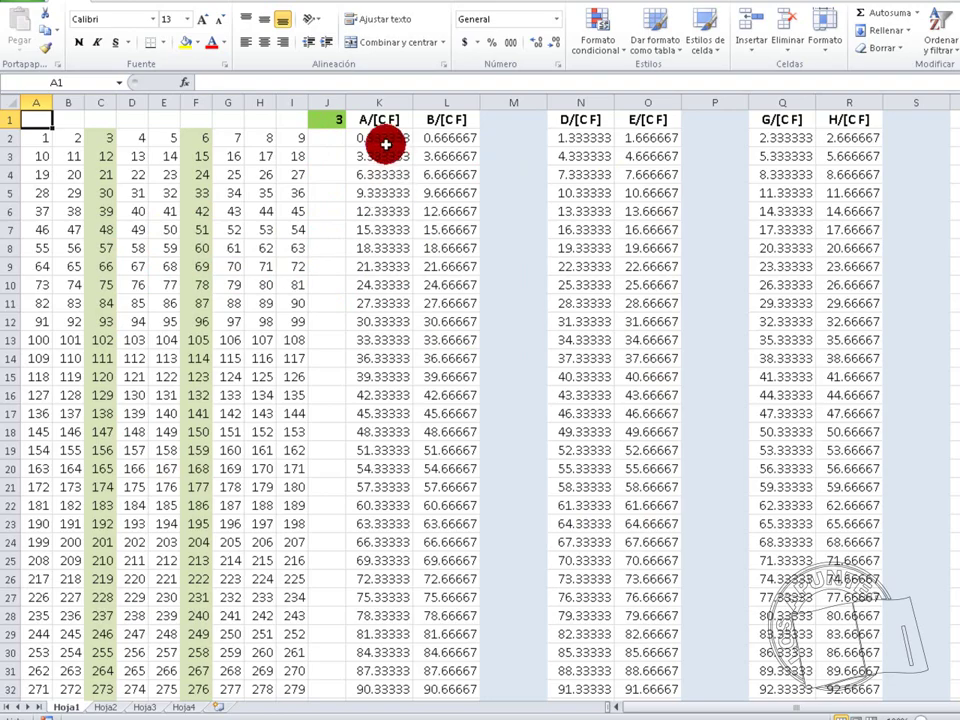
- Examine the division formulas in columns K and L, the divisor in J1, and the quotients further down the sheet
left_click(383, 143)
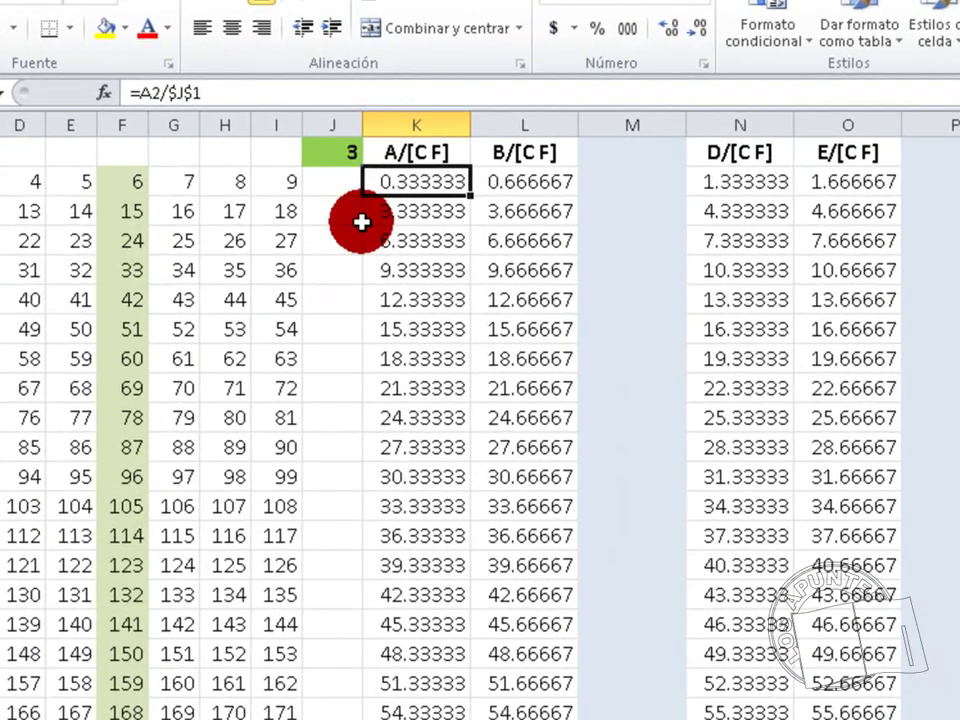
key("Right")
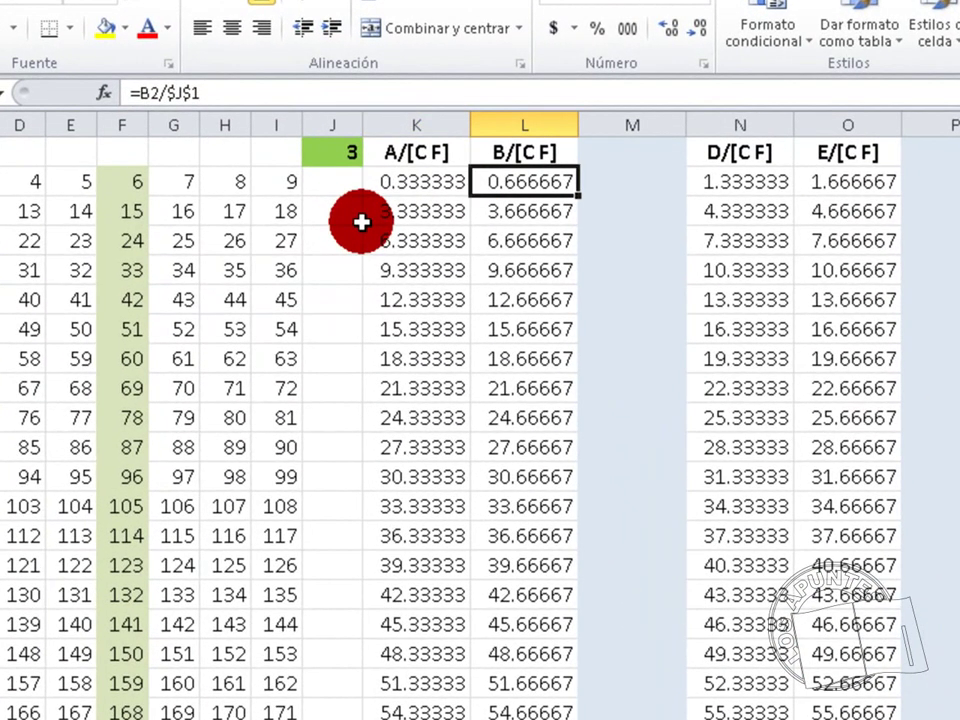
key("Down")
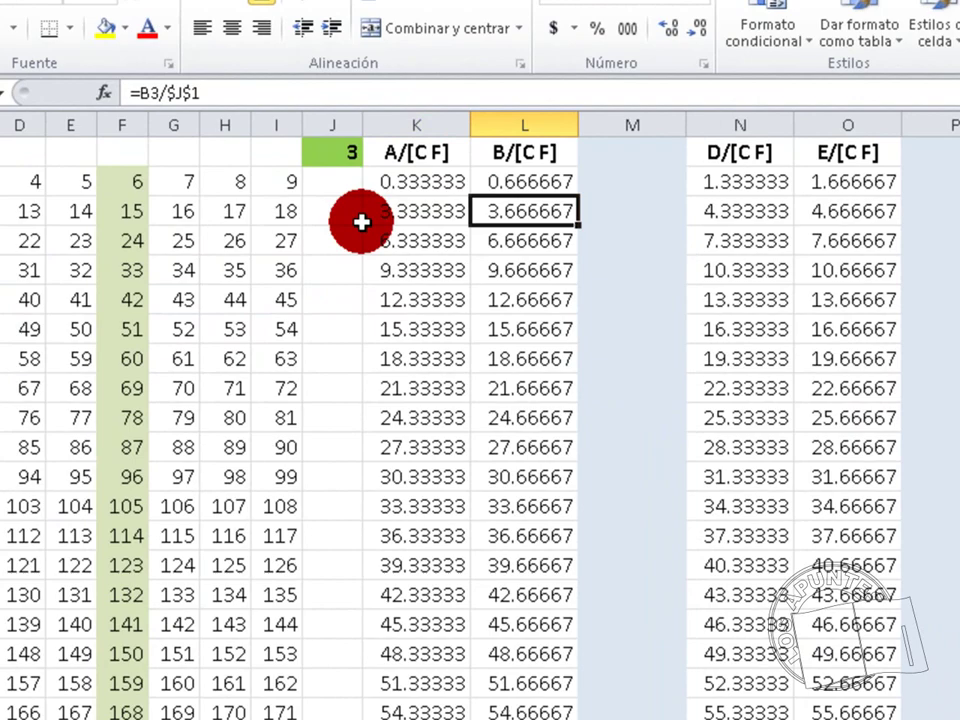
key("Left")
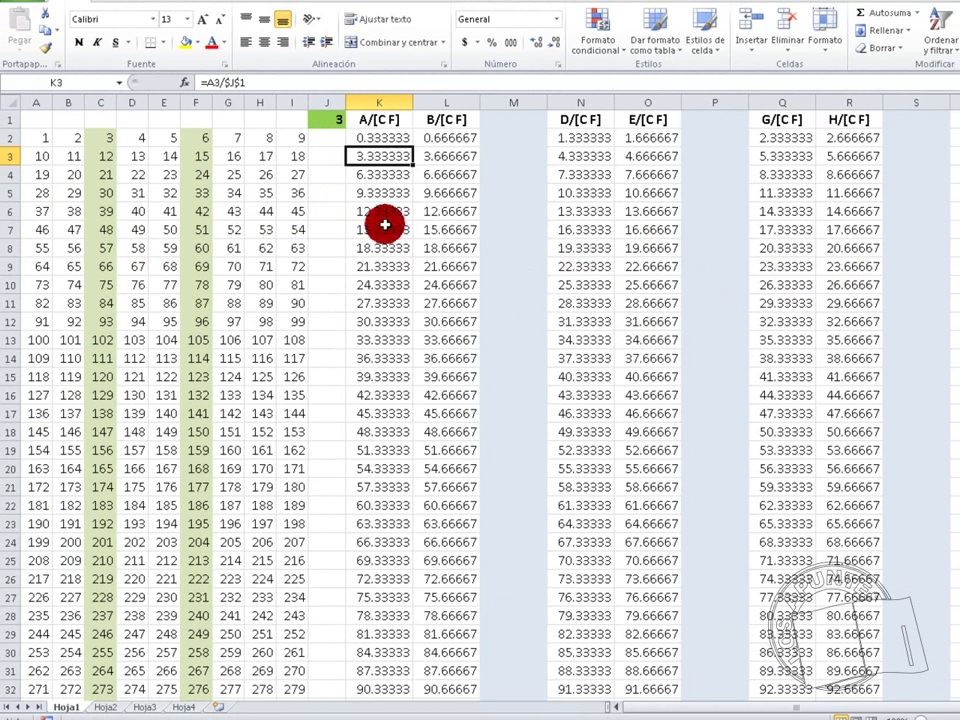
left_click(329, 120)
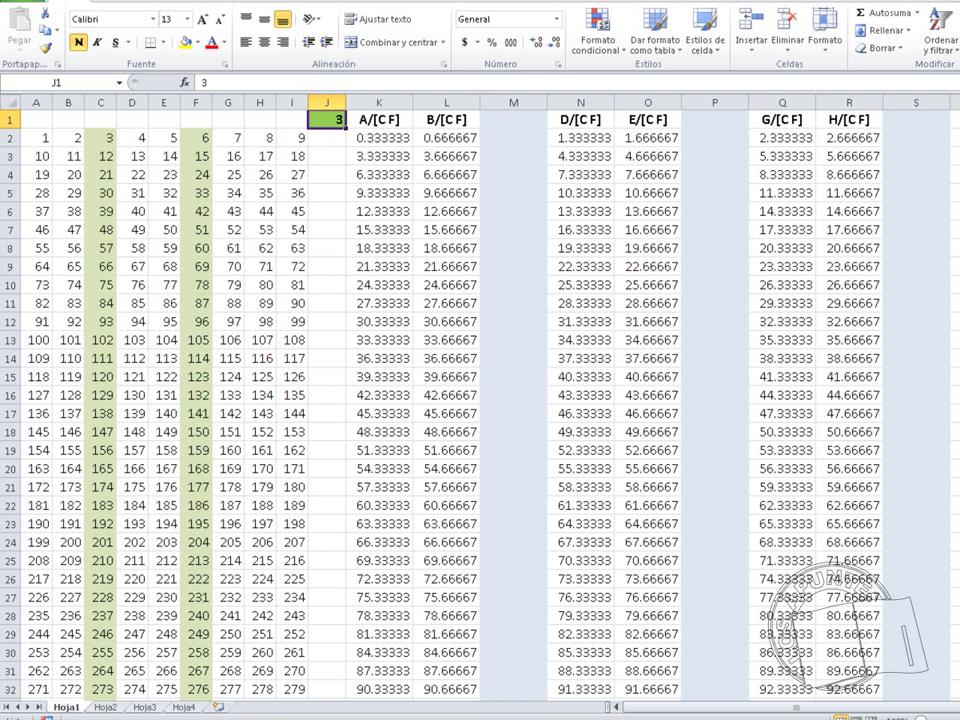
scroll(480, 400, "down", 20)
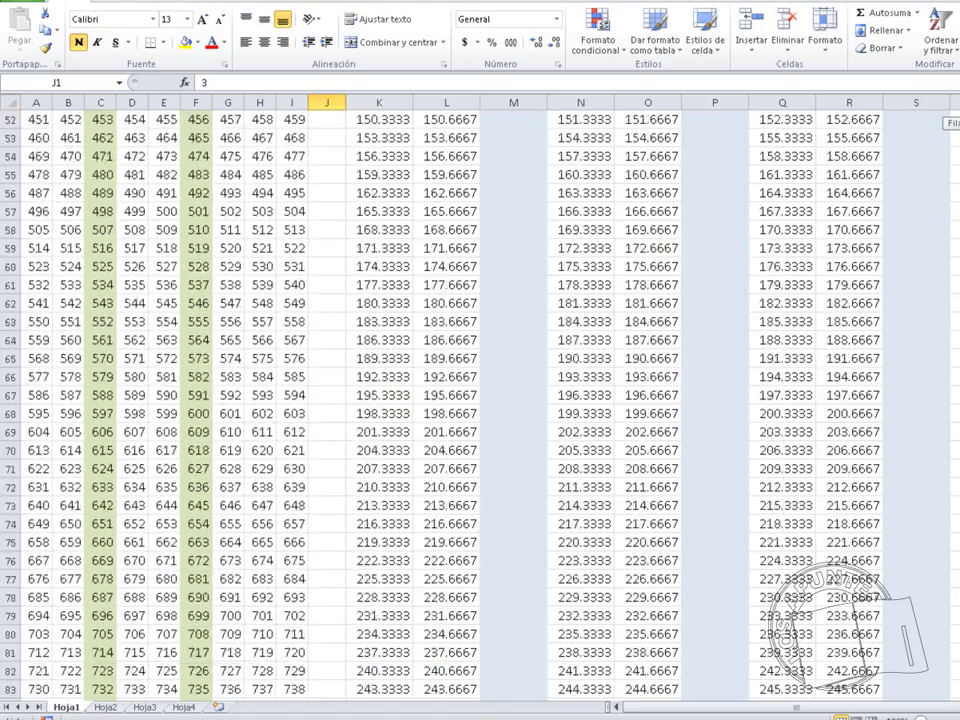
scroll(480, 400, "down", 6)
scroll(480, 400, "up", 20)
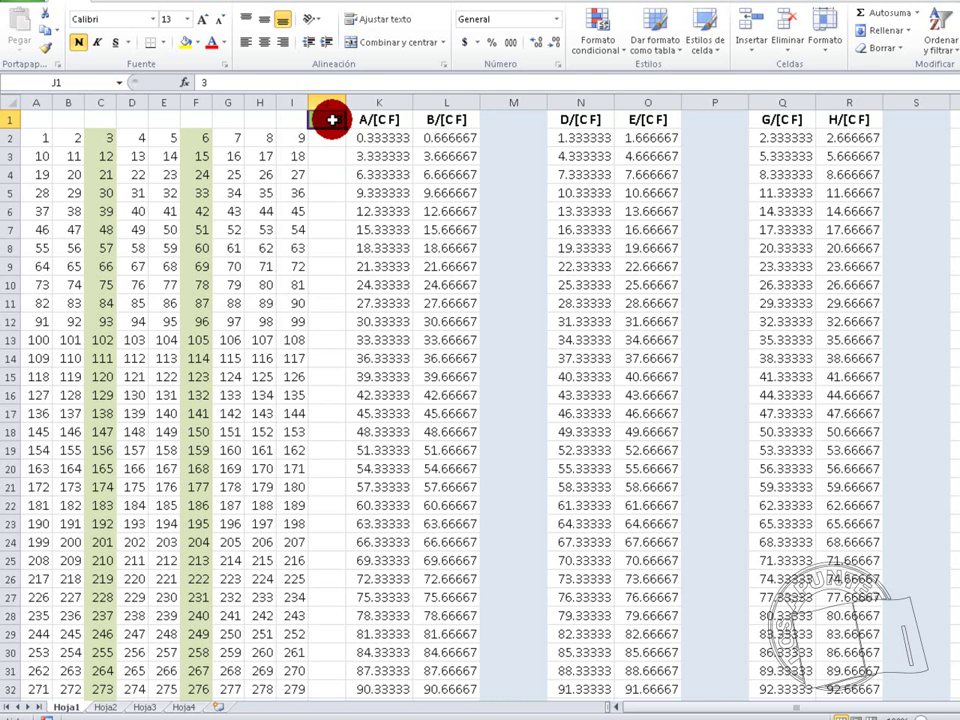
- Try 12 and 21 as the divisor in cell J1 to recalculate the quotient columns
type("12")
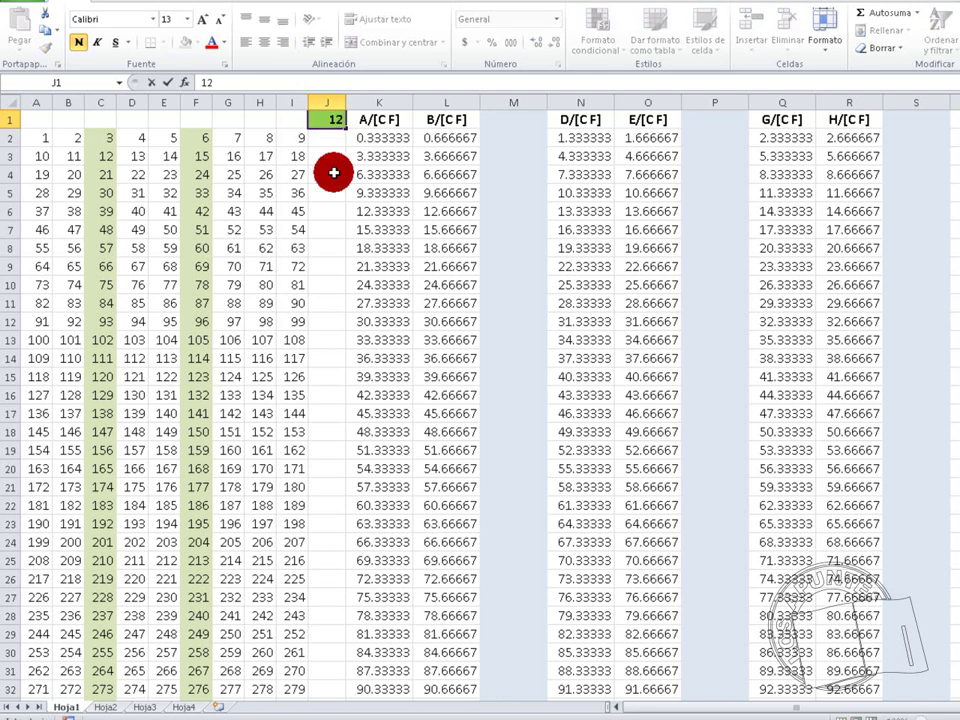
key("Return")
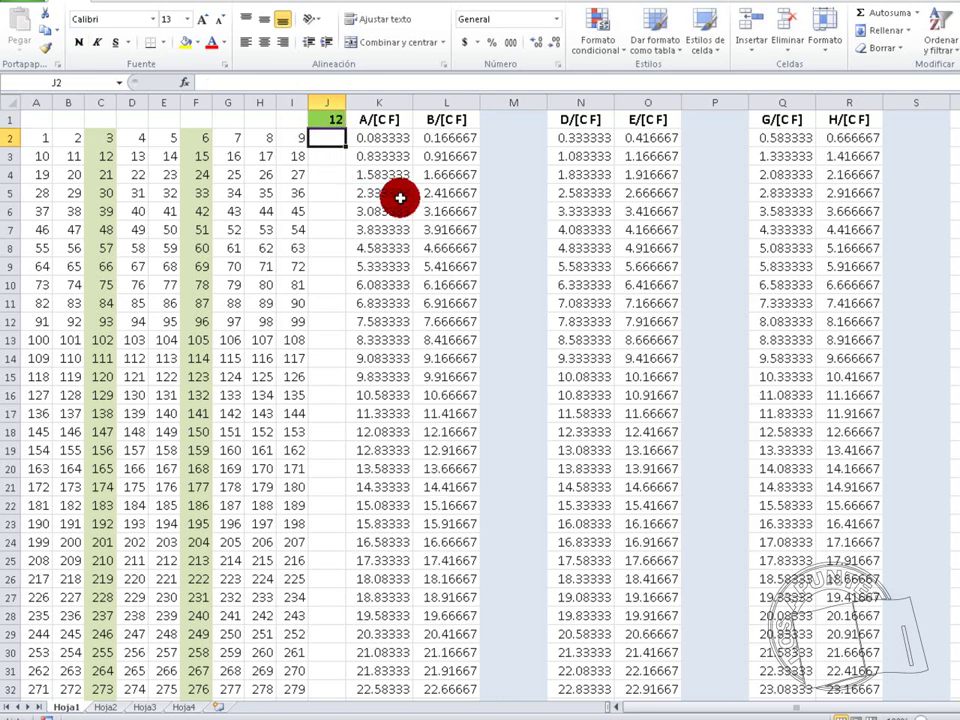
left_click(338, 120)
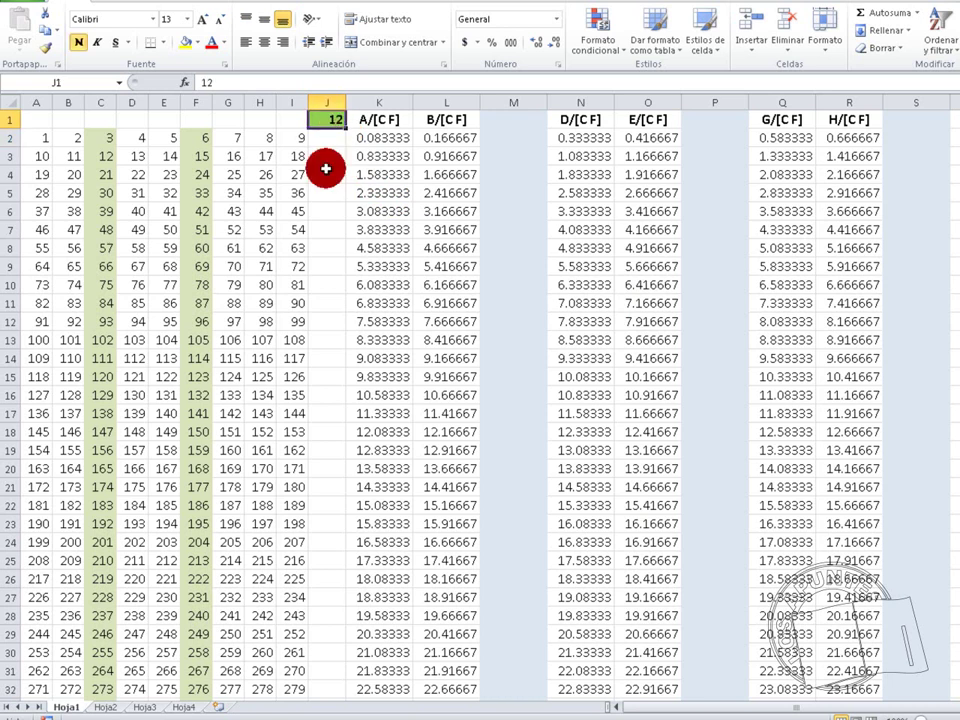
type("21")
key("Return")
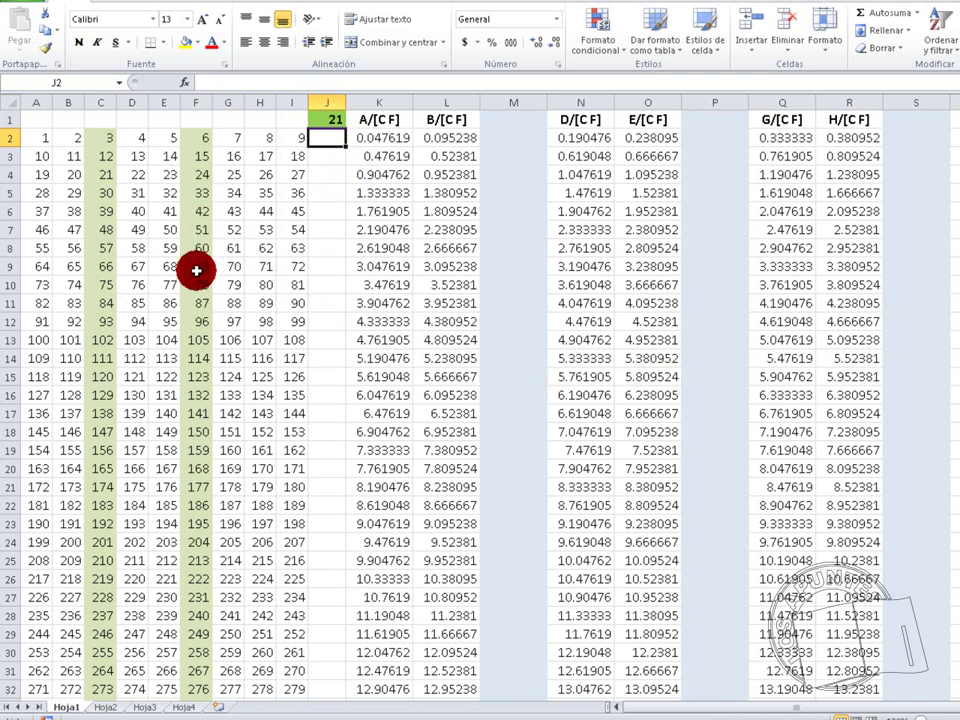
- Try 6 and 15 as the divisor in cell J1, taken from the highlighted F column
left_click(328, 120)
type("6")
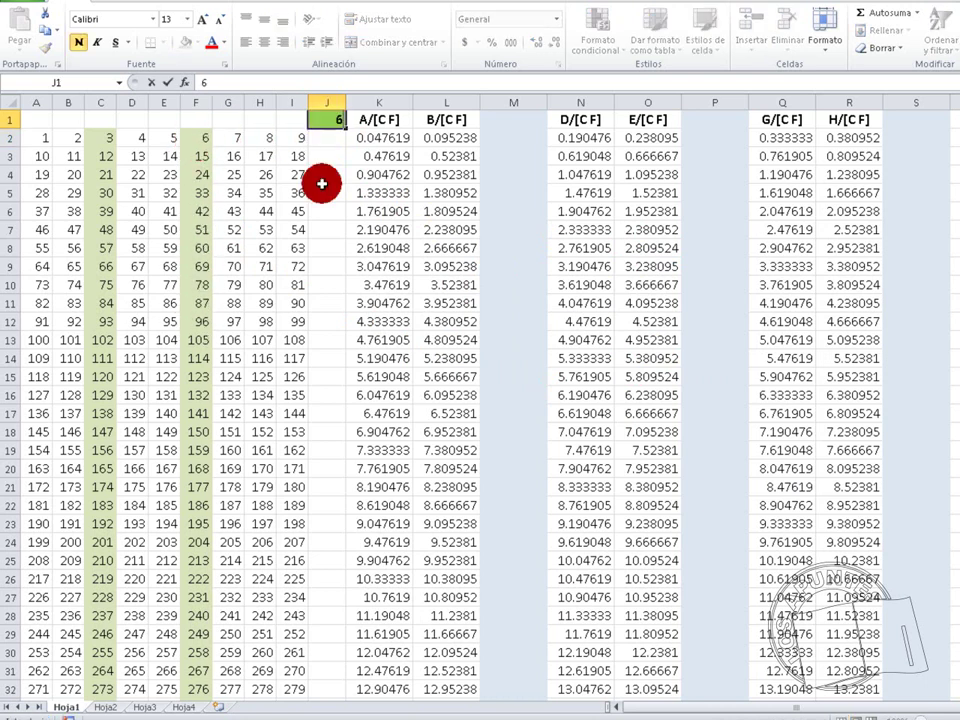
key("Return")
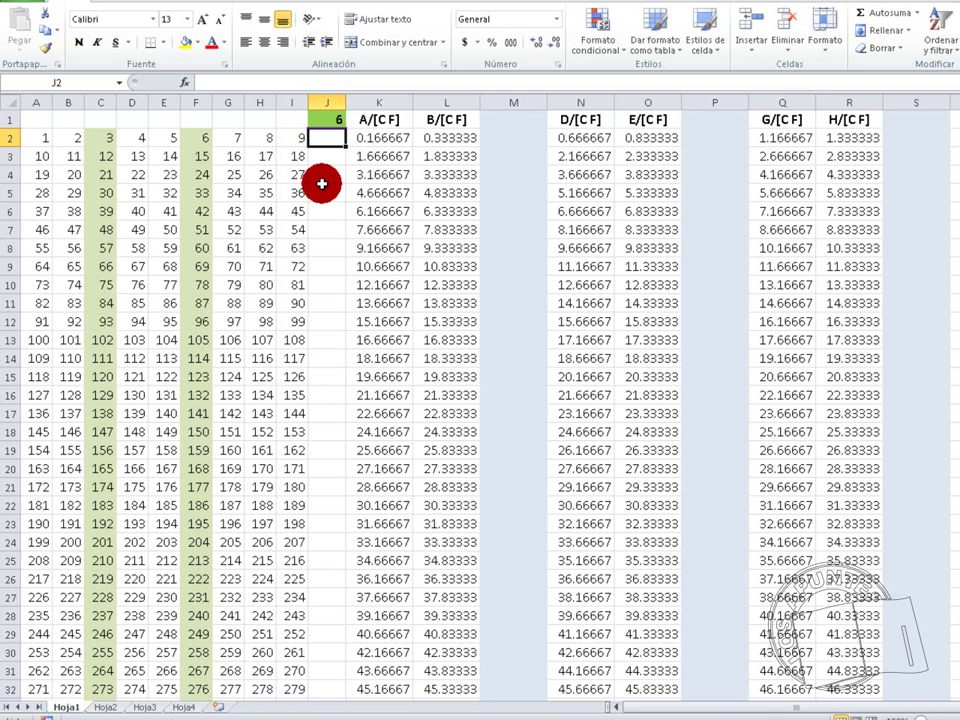
left_click(330, 121)
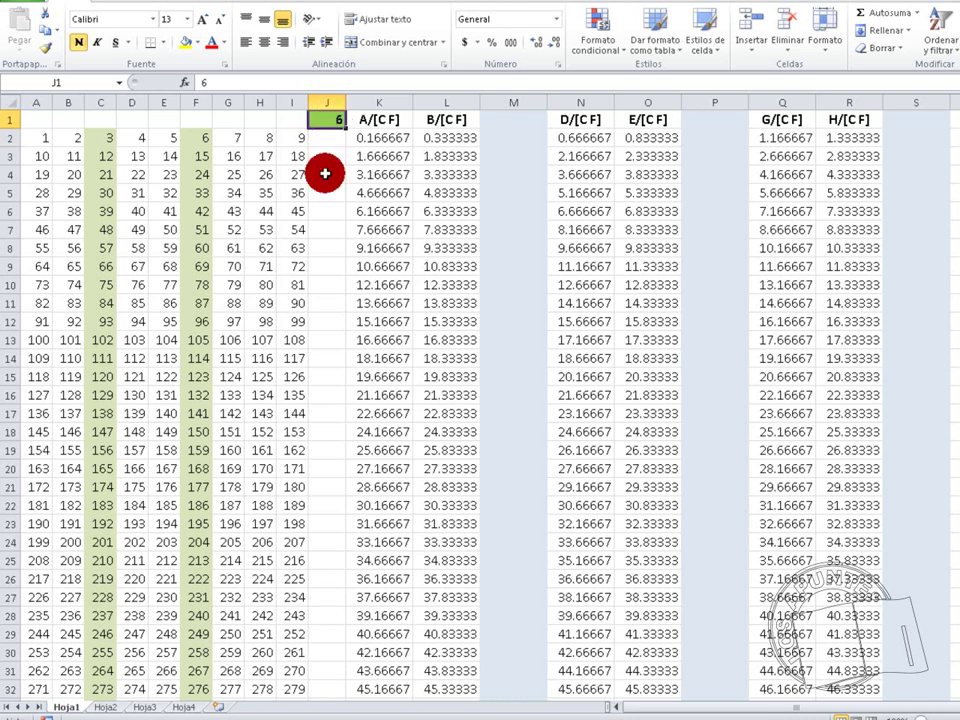
type("1")
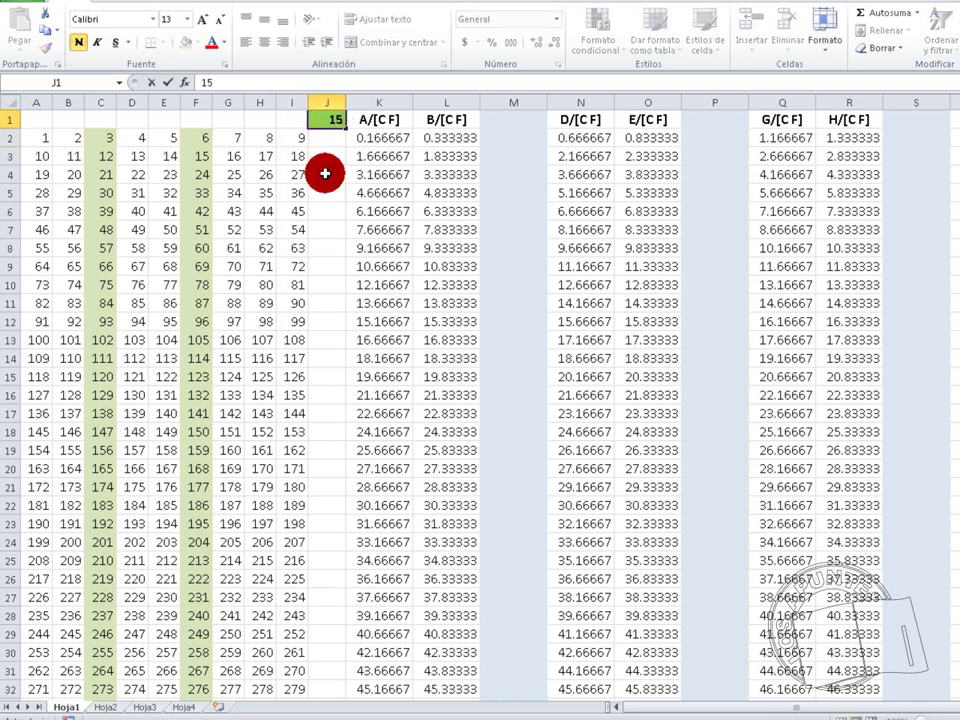
type("5")
key("Return")
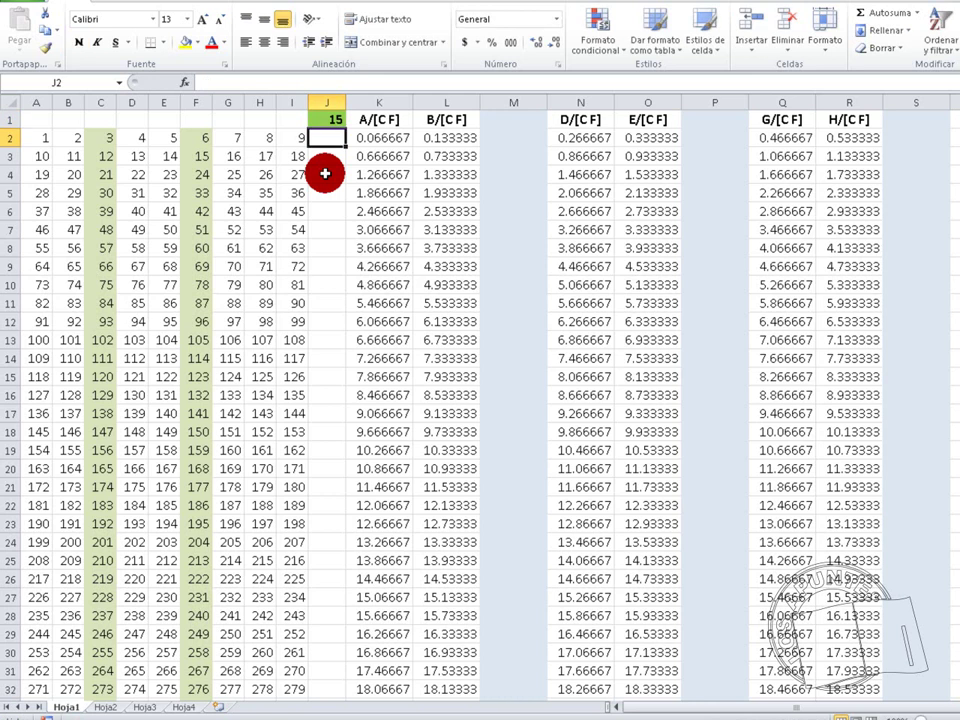
- Set the divisor in cell J1 to 24 and select the first quotient under A/[C F]
left_click(331, 121)
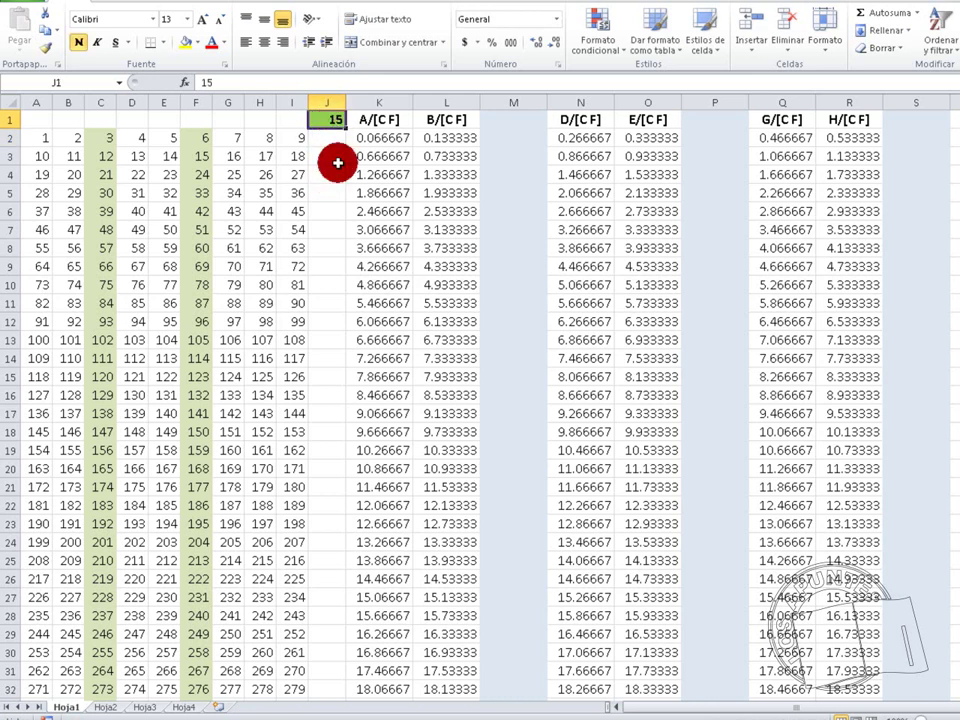
type("24")
key("Return")
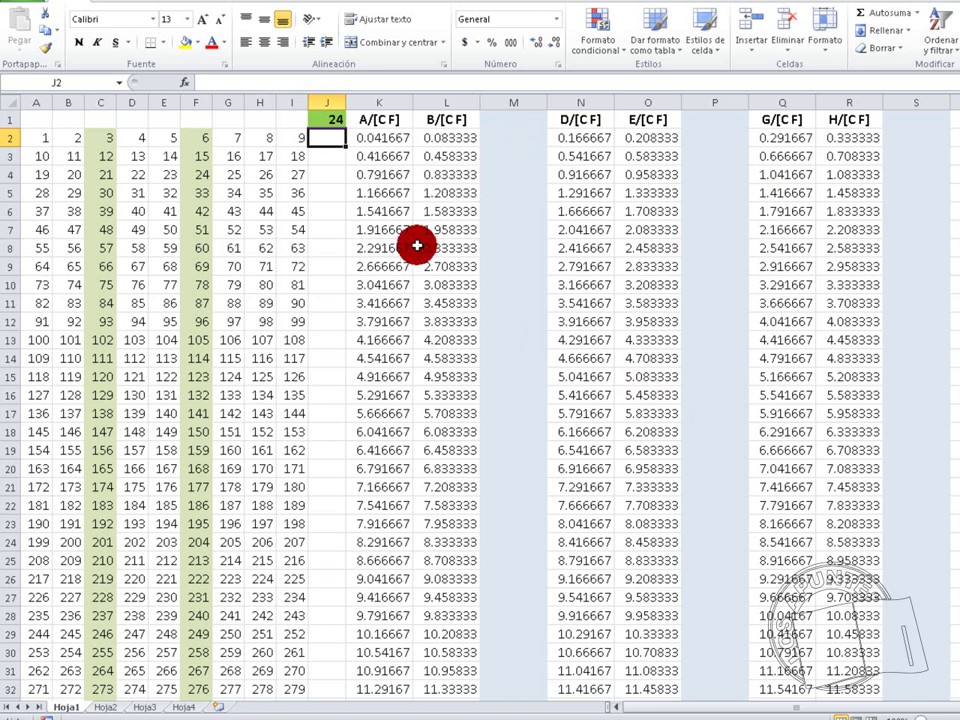
left_click(380, 138)
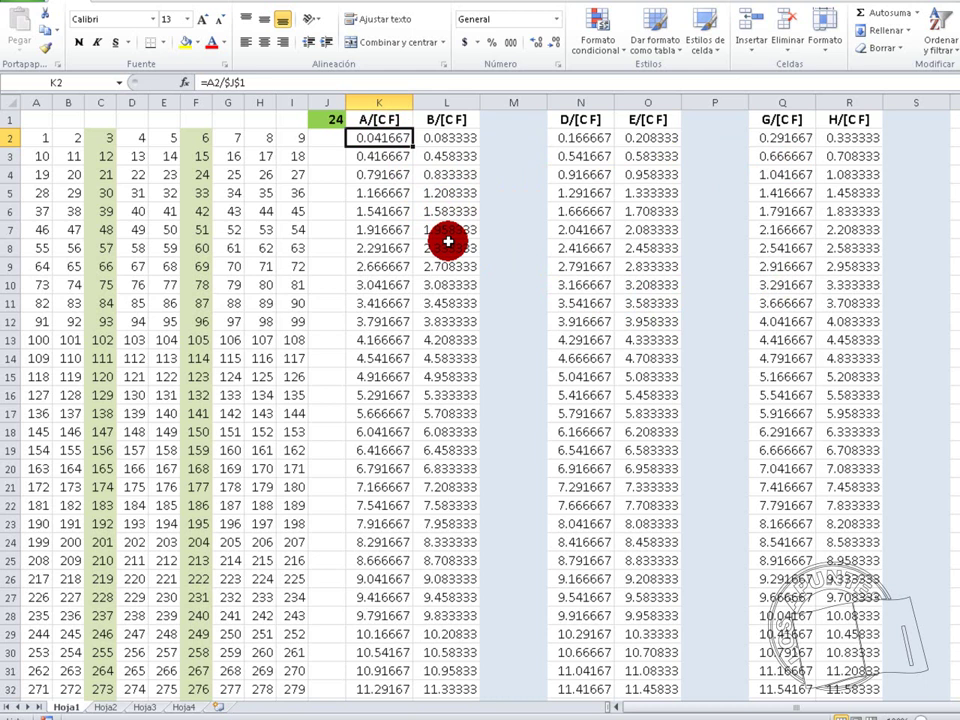
- Switch to the PowerPoint slide show and advance the division laws slide to the case with denominator [I]
key("alt+Tab")
key("Tab")
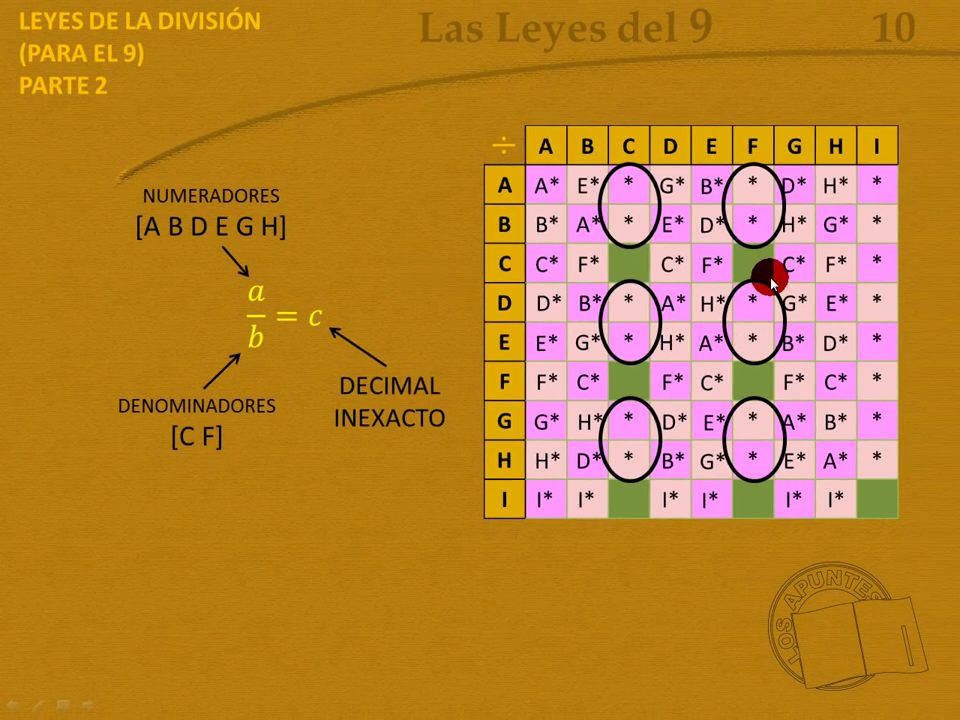
left_click(836, 397)
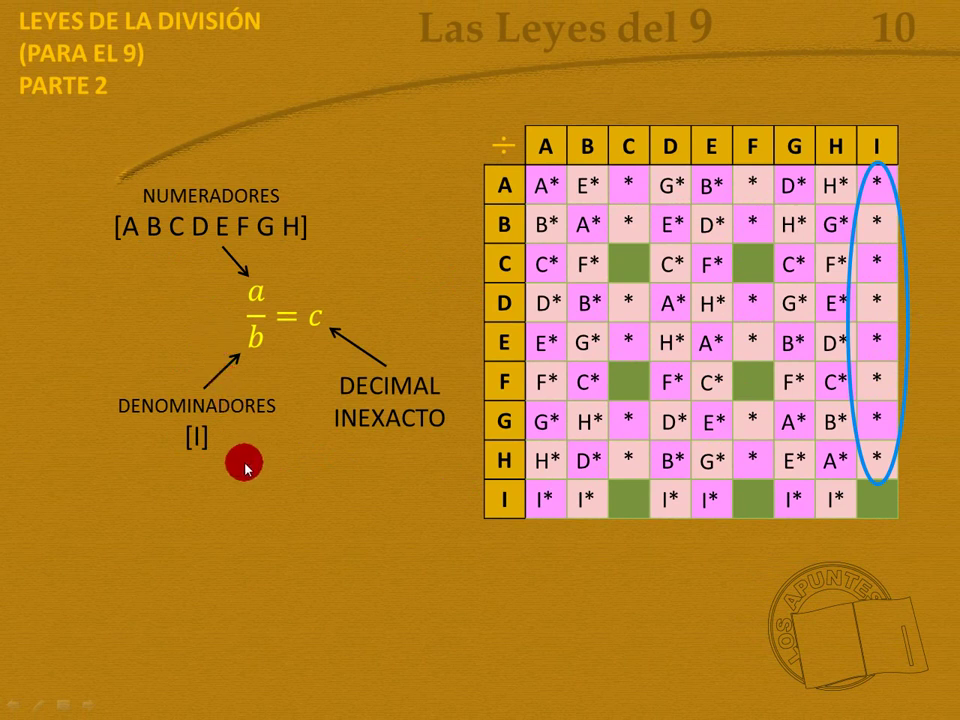
- Switch back to Excel and set the divisor in cell J1 of sheet Hoja2 to 18
key("alt+Tab")
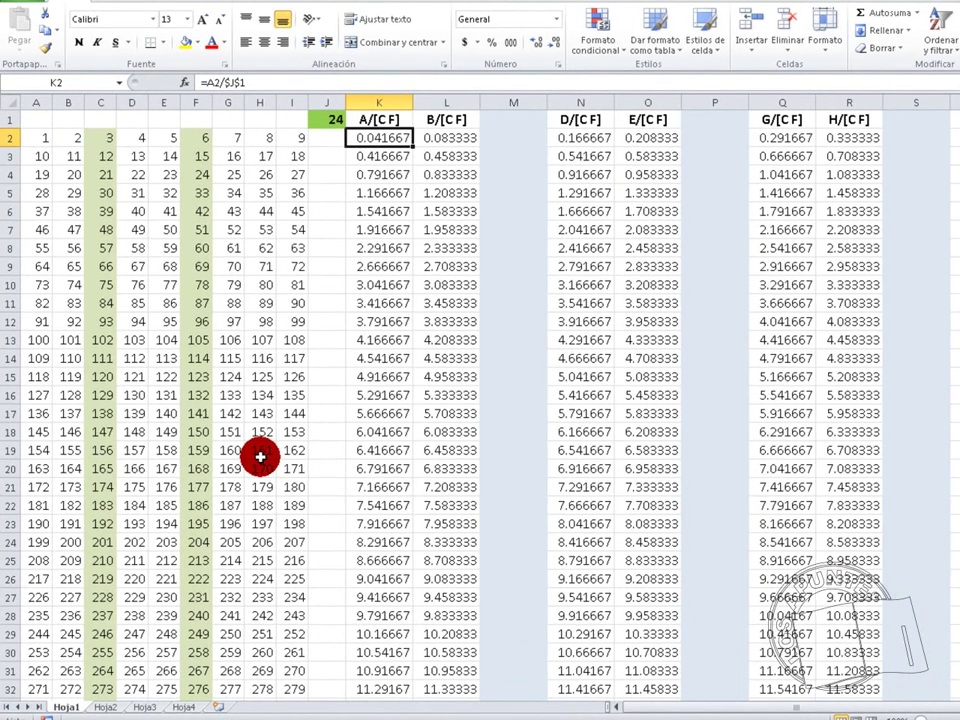
left_click(107, 707)
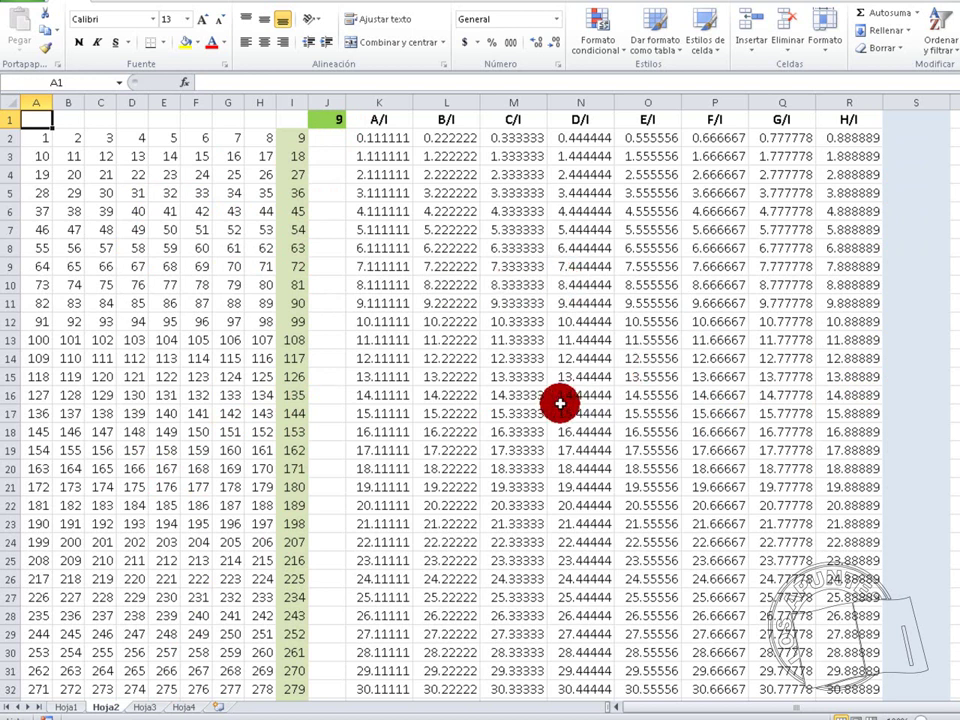
left_click(327, 120)
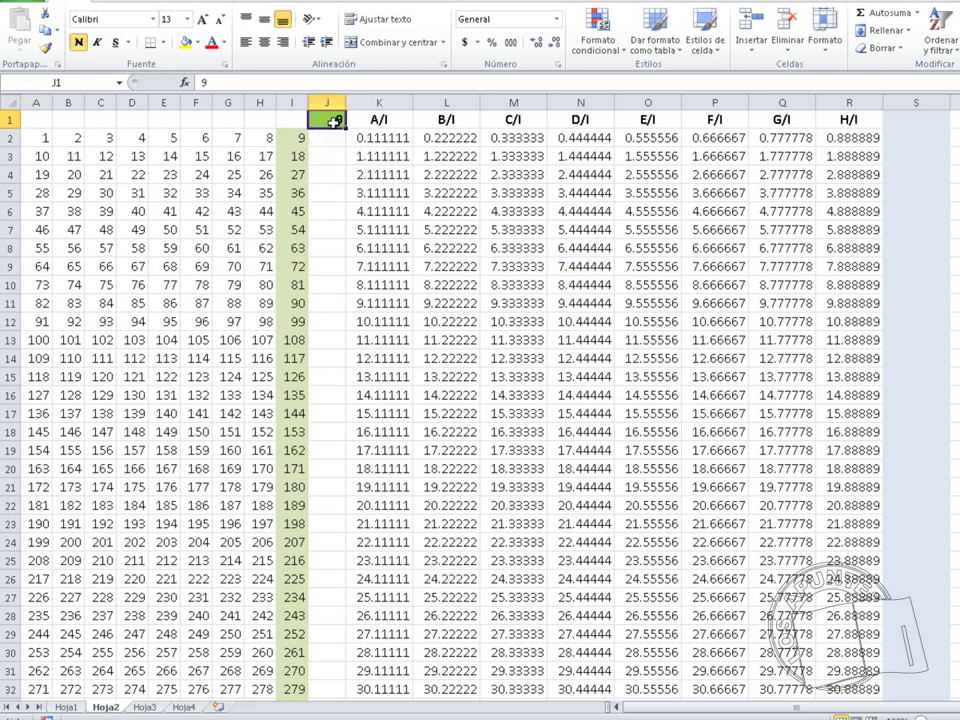
type("18")
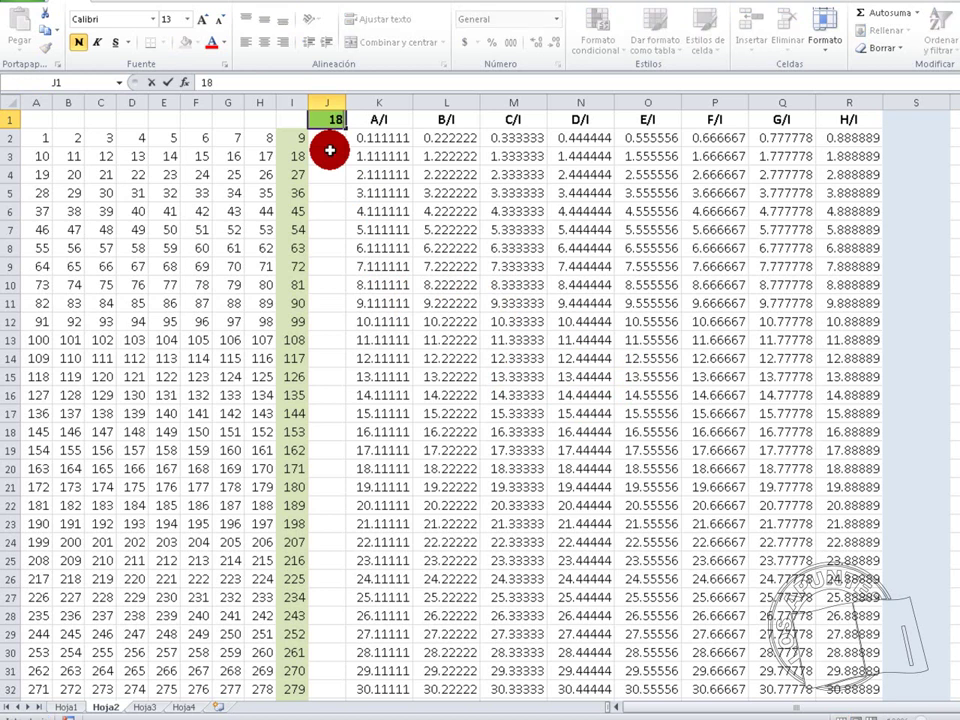
key("Return")
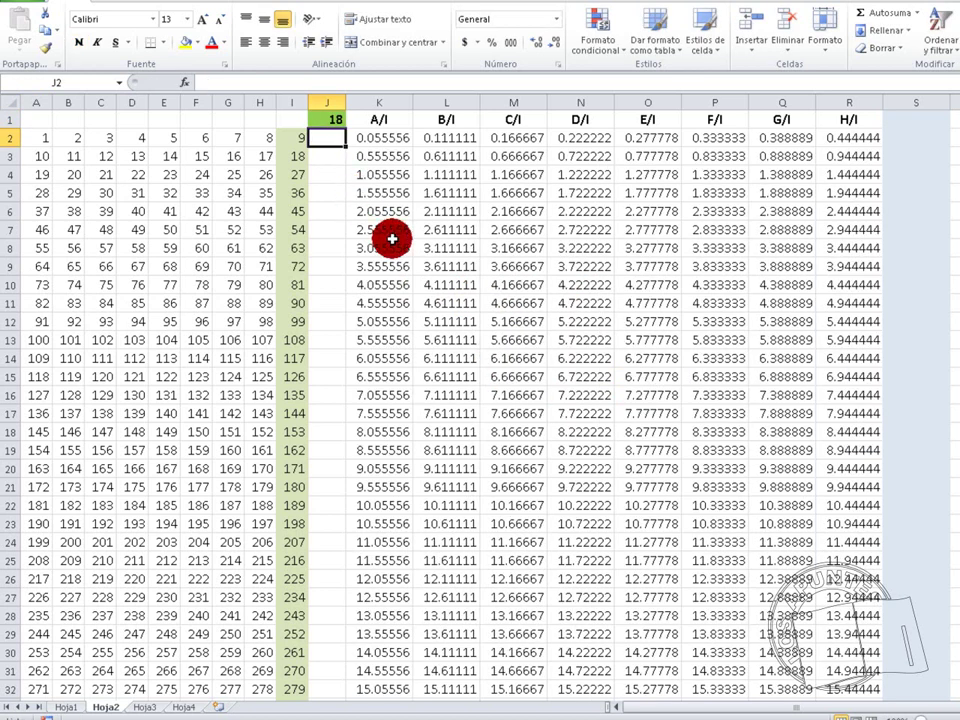
- Set the divisor in cell J1 of sheet Hoja2 to 27
left_click(328, 120)
type("27")
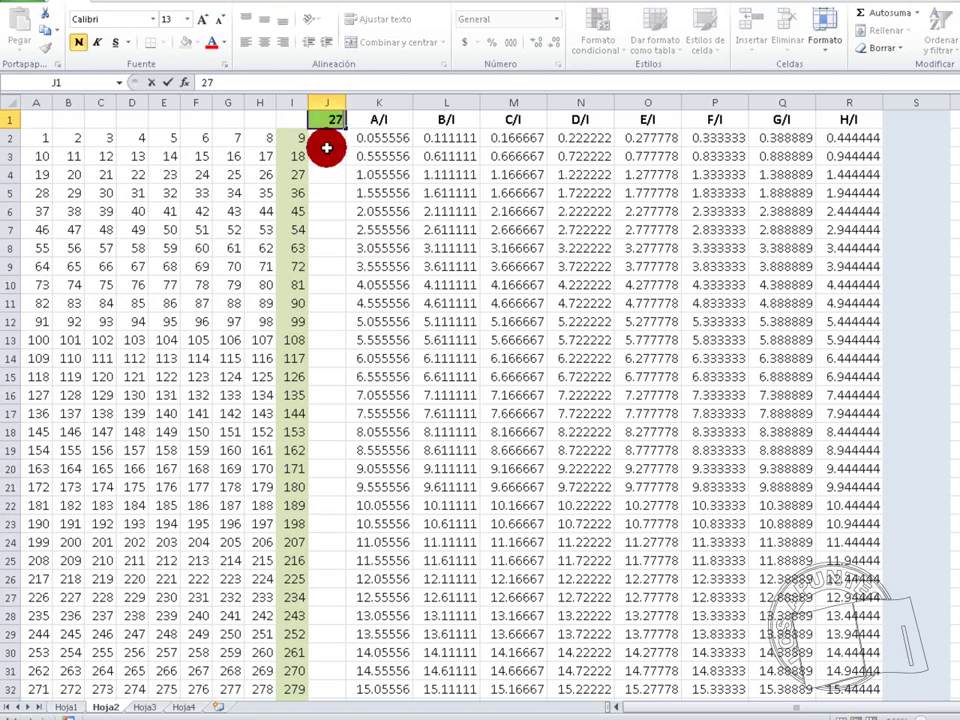
left_click(326, 148)
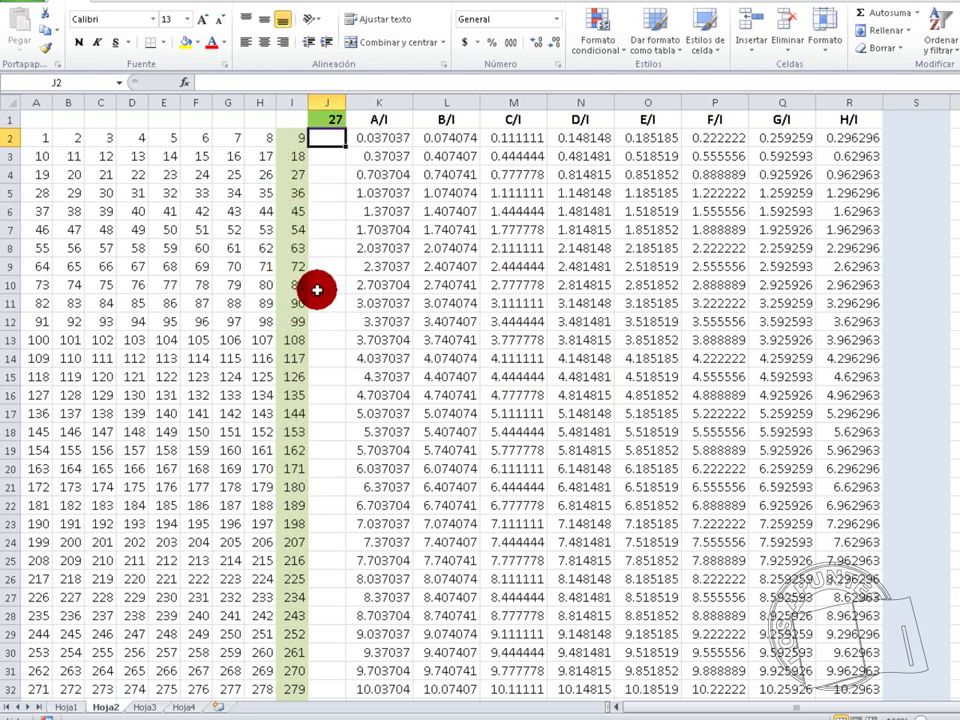
- Switch from Excel to PowerPoint
key("alt+Tab")
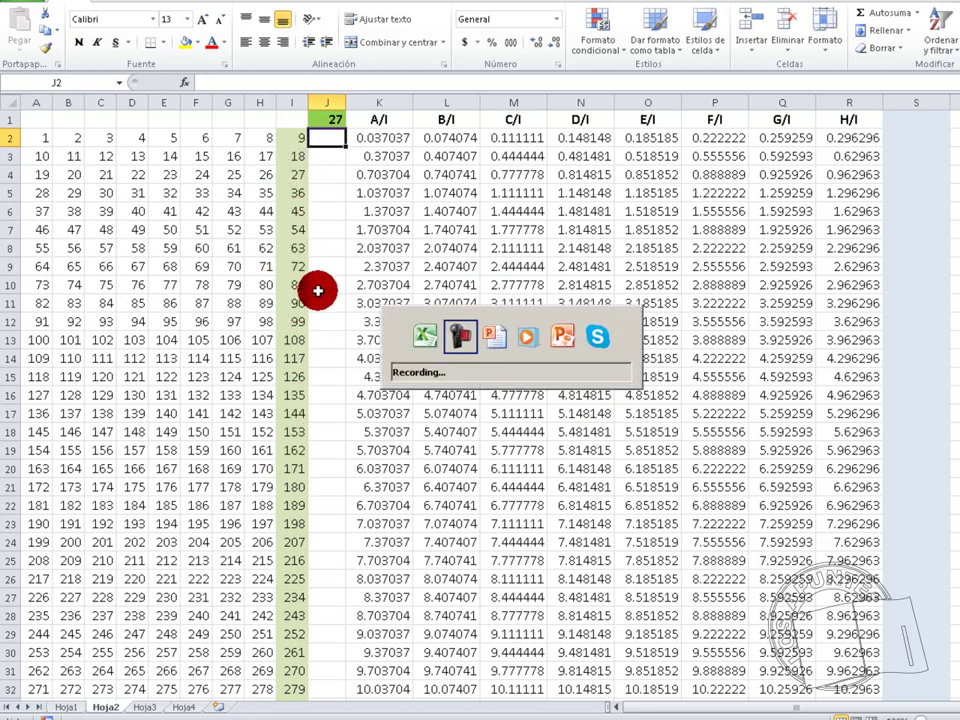
key("alt+Tab")
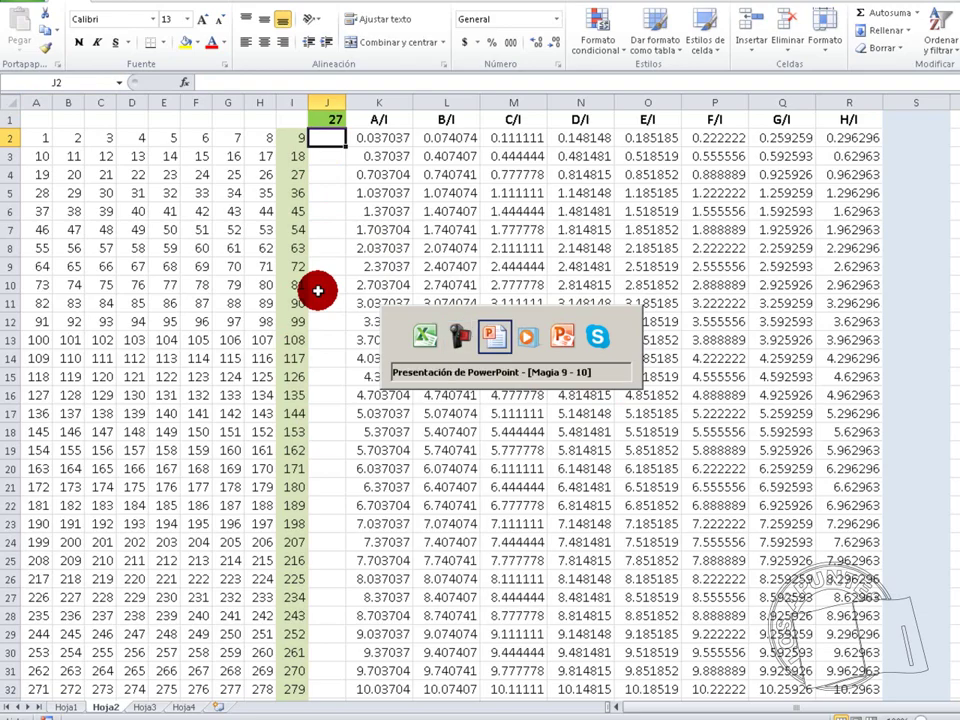